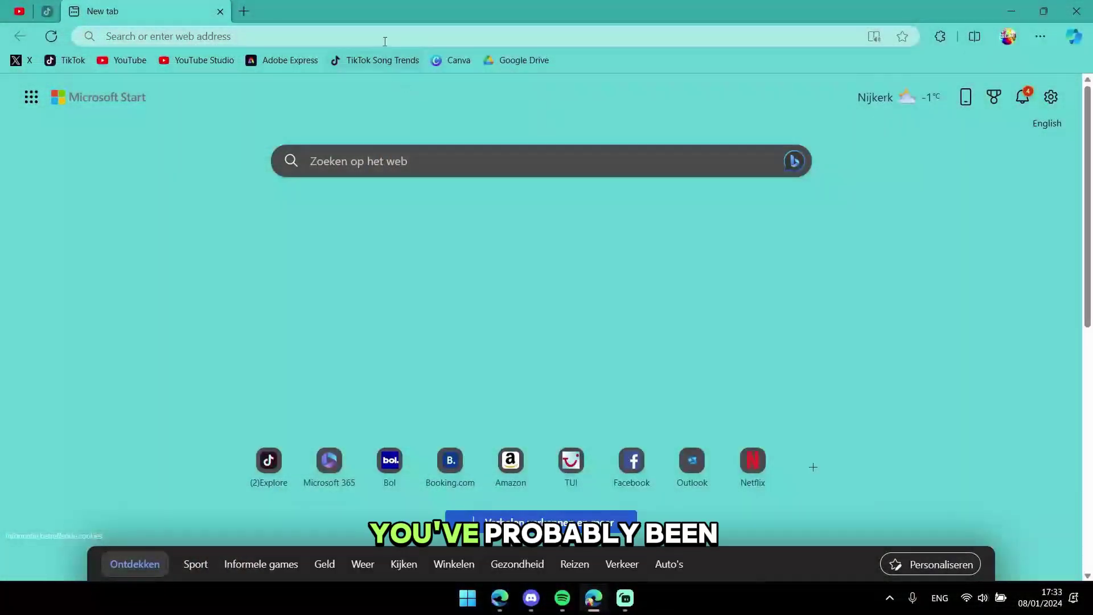
Search 'google' from the address bar, dropping the .com autocomplete, and dismiss Bing's cookie notice
left_click(385, 39)
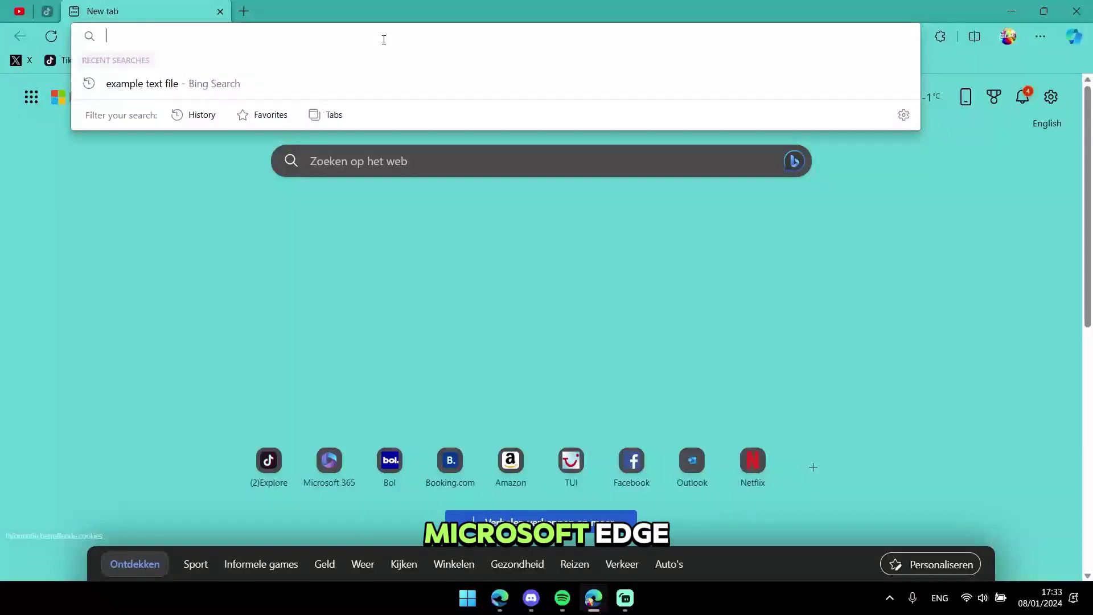
type("google")
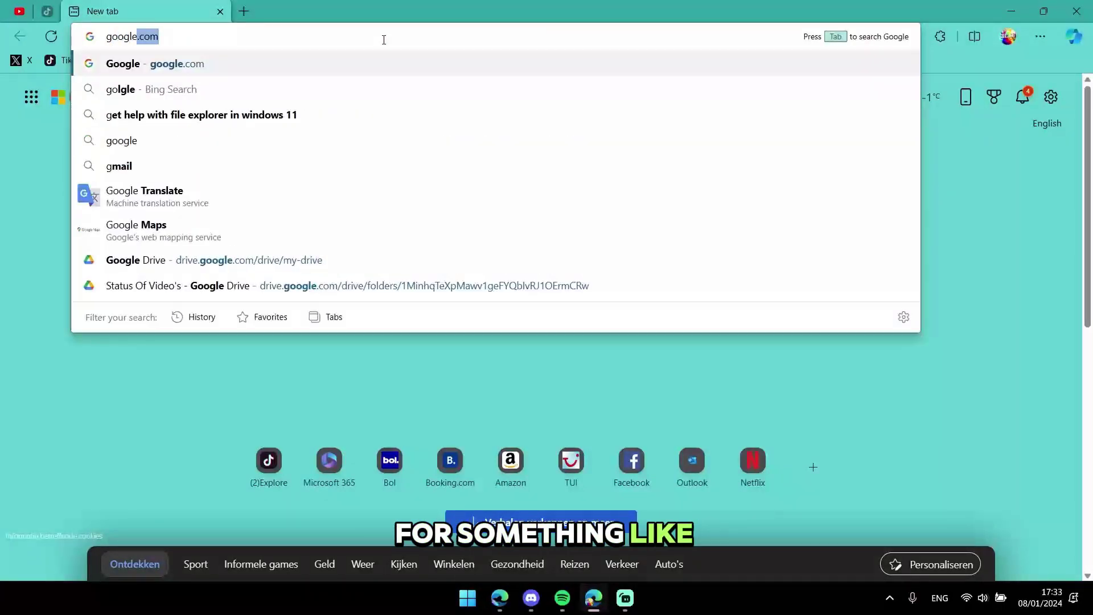
key("BackSpace")
key("Return")
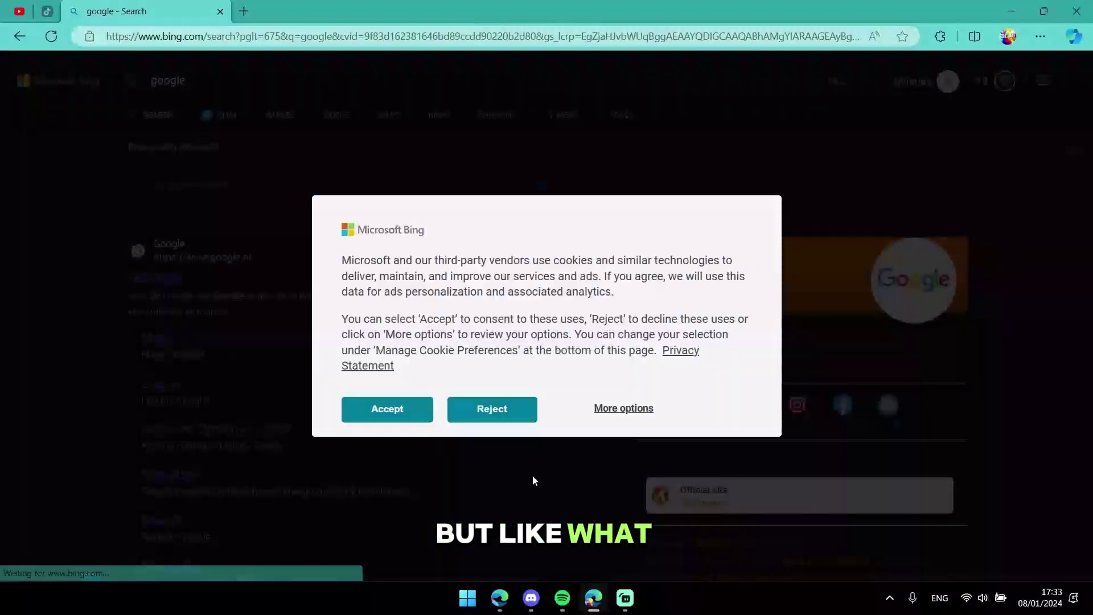
left_click(421, 407)
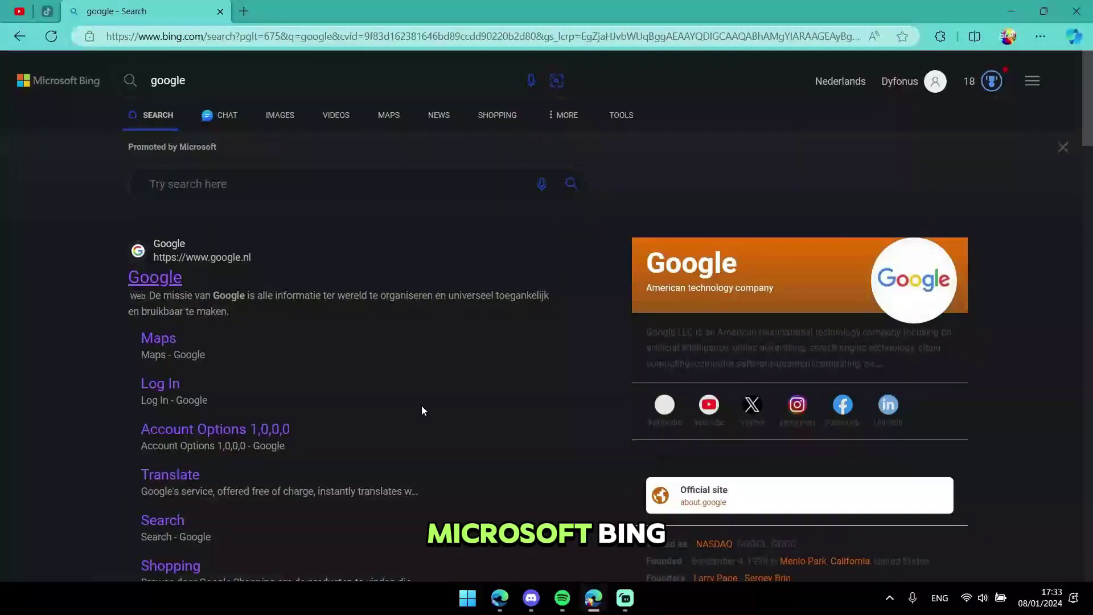
Open Edge Settings from the main menu and start a 'search engine' settings search
left_click(1040, 37)
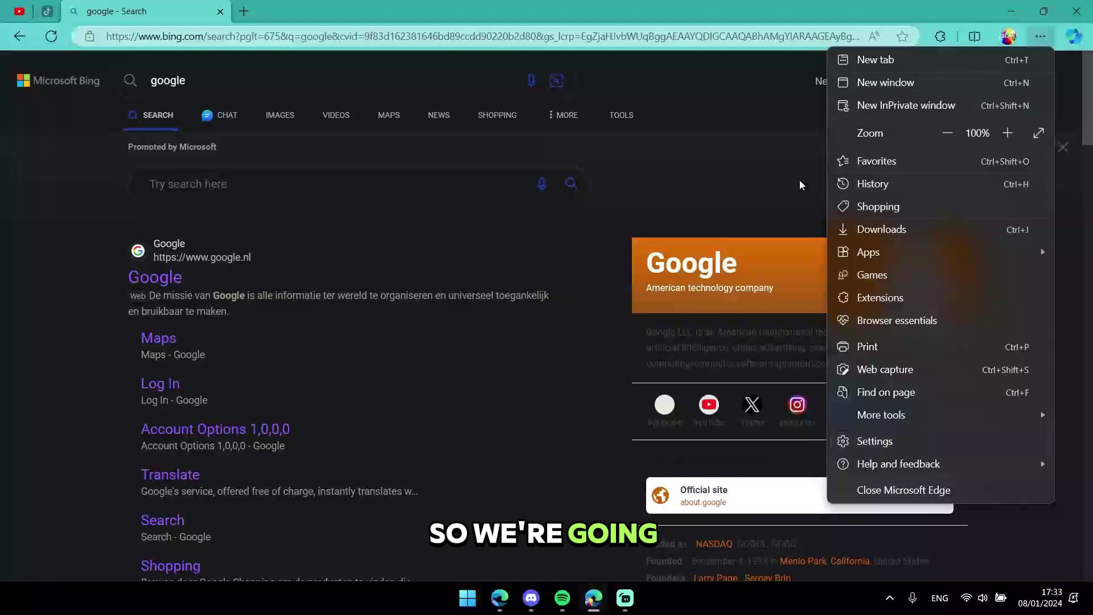
left_click(1041, 37)
left_click(1043, 37)
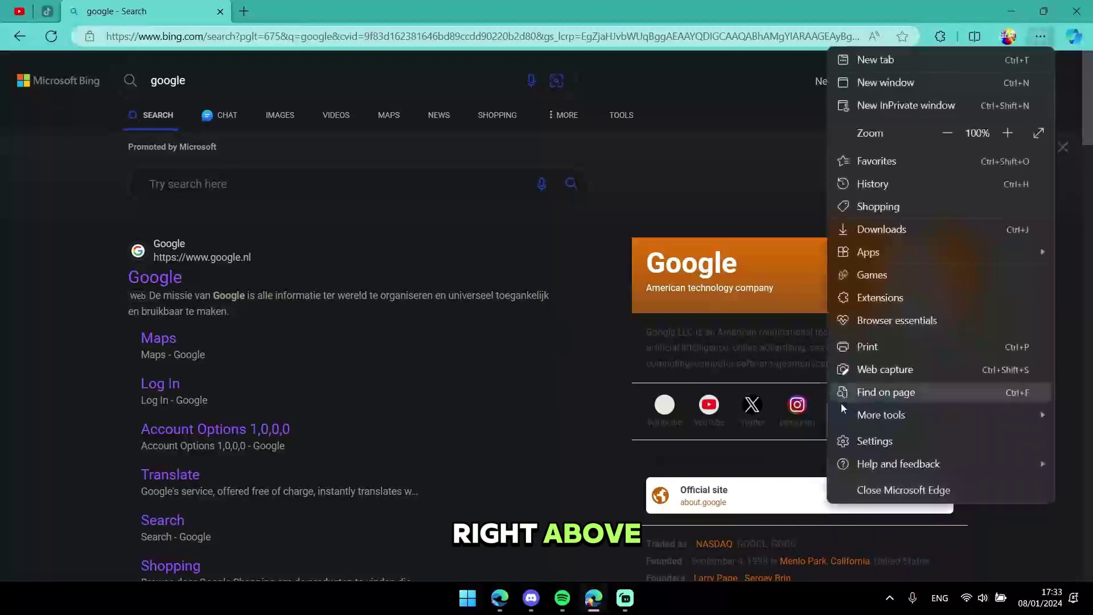
left_click(873, 441)
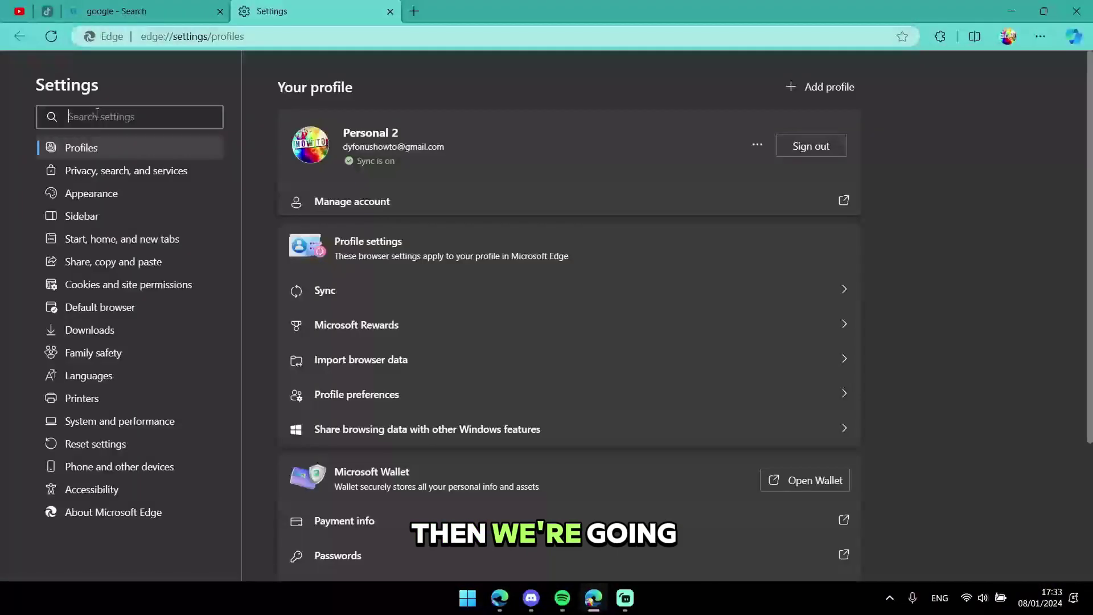
left_click(118, 116)
type("se")
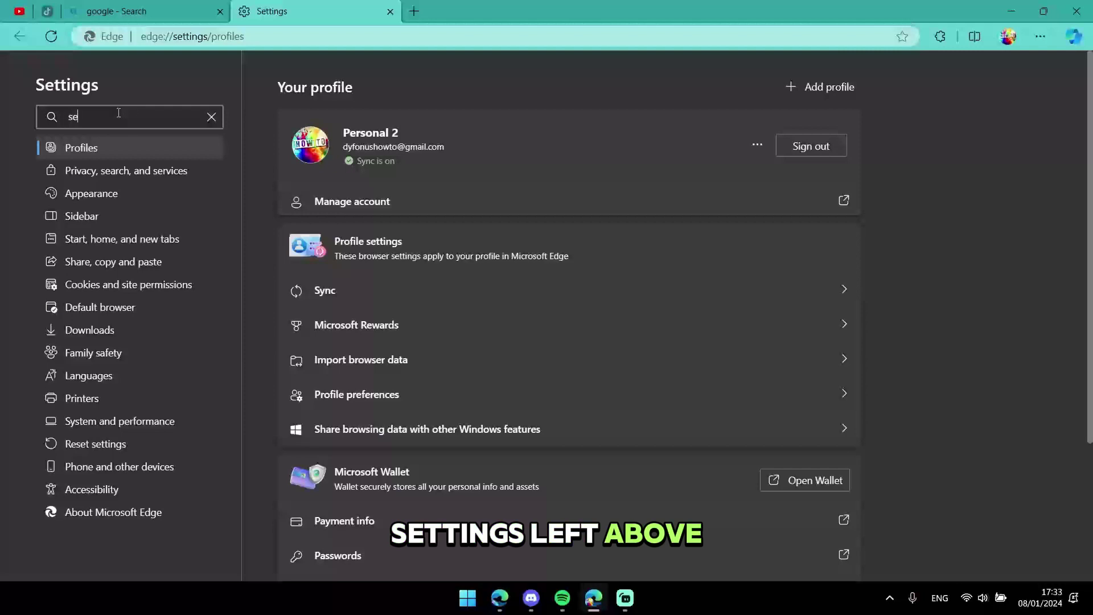
type("arch engi")
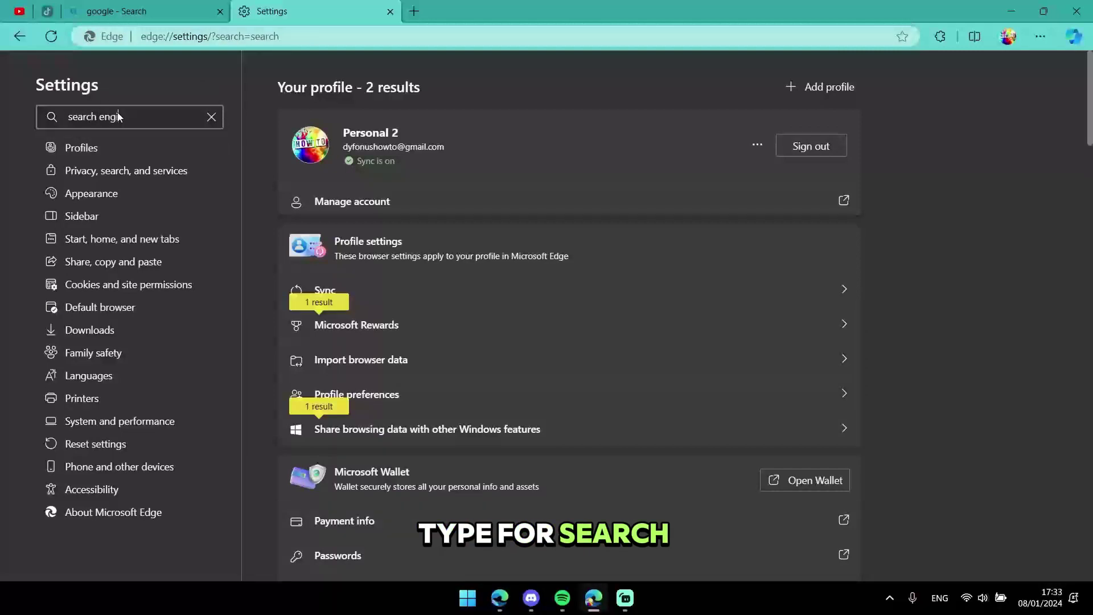
type("ne")
scroll(429, 339, "down", 1)
scroll(430, 339, "down", 1)
scroll(429, 339, "down", 1)
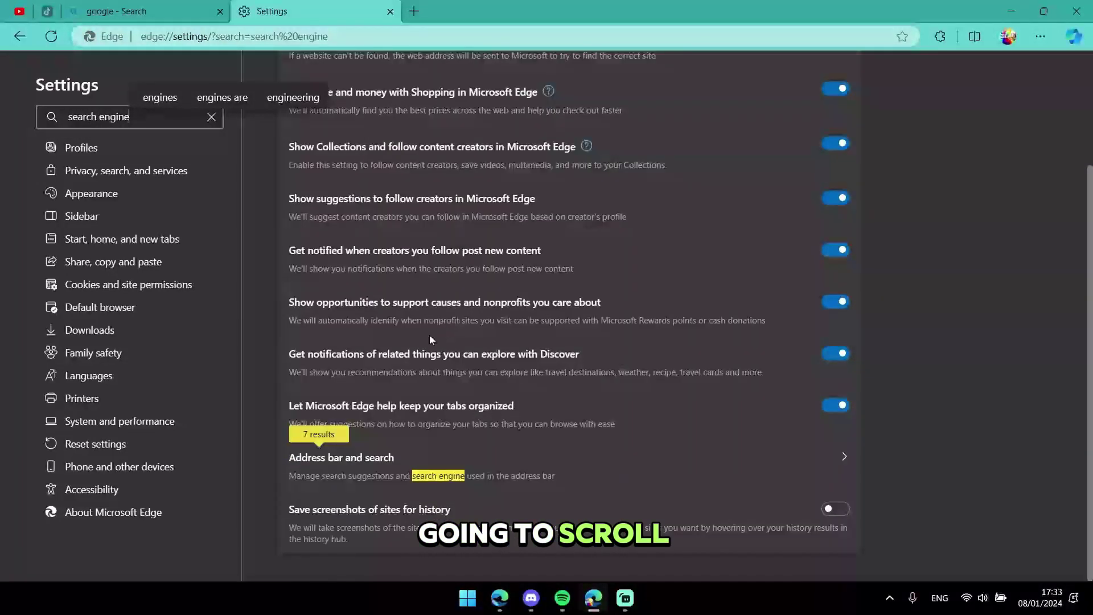
Under Address bar and search, choose Google as the address bar search engine
left_click(382, 462)
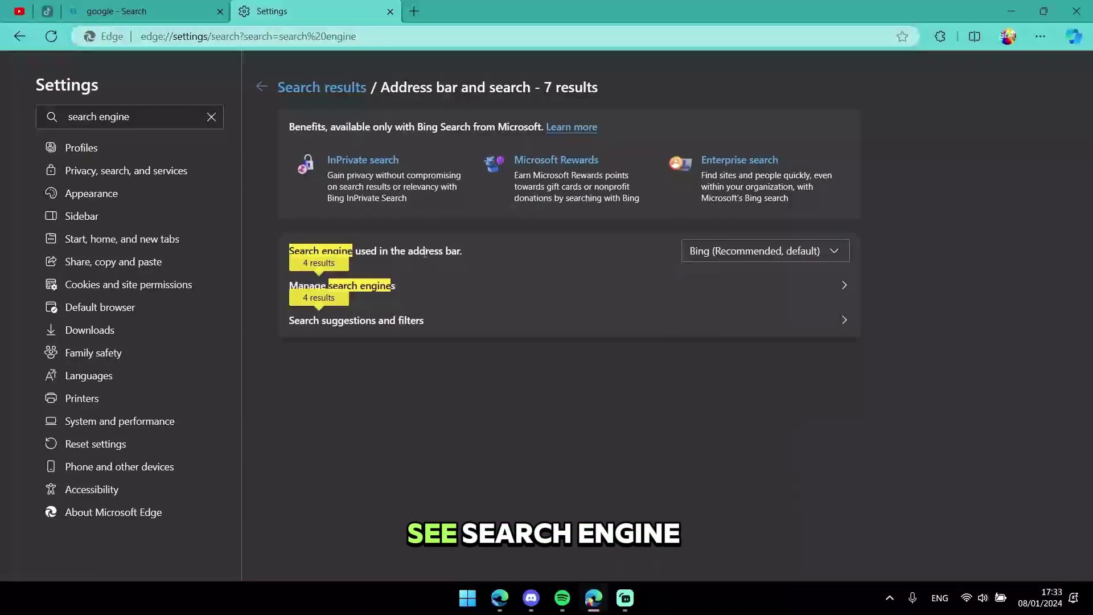
left_click(413, 12)
key("ctrl+w")
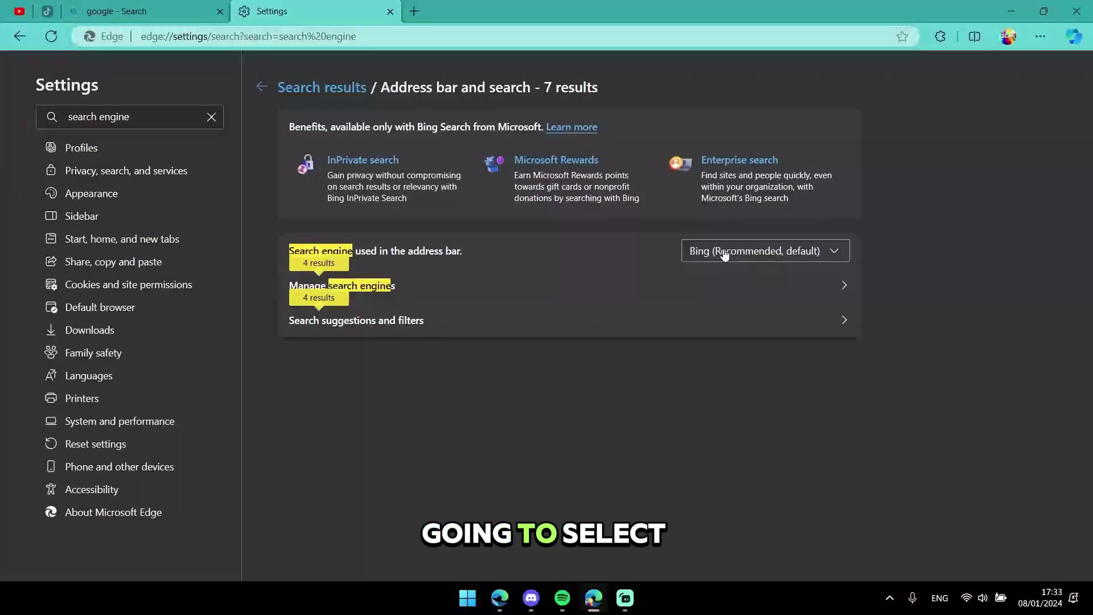
left_click(725, 256)
left_click(723, 321)
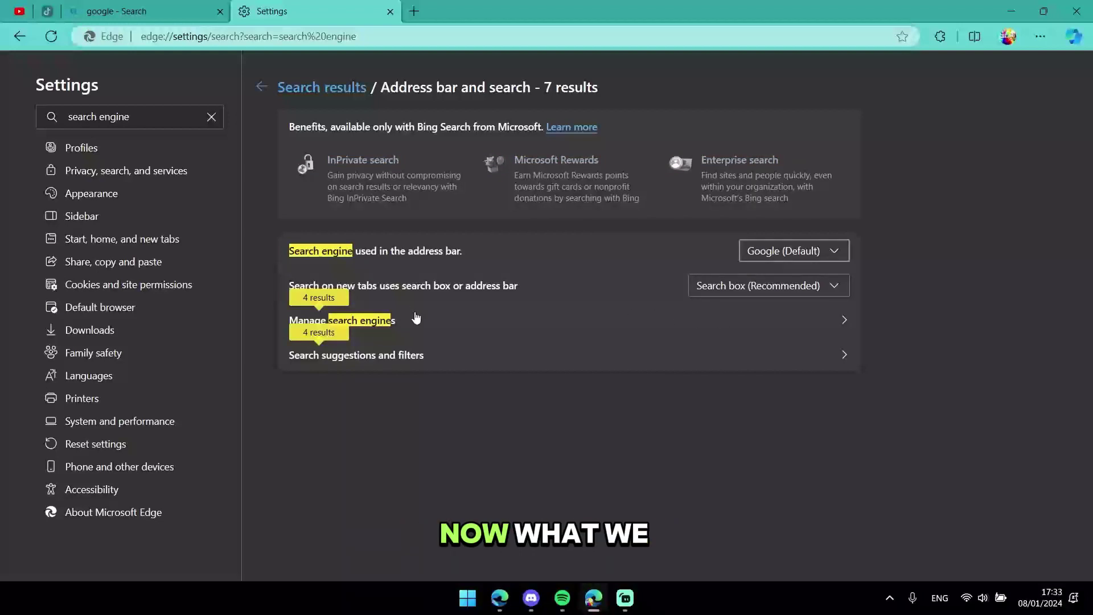
In Manage search engines, use Remove on Yahoo!, DuckDuckGo and Yandex one by one
left_click(346, 323)
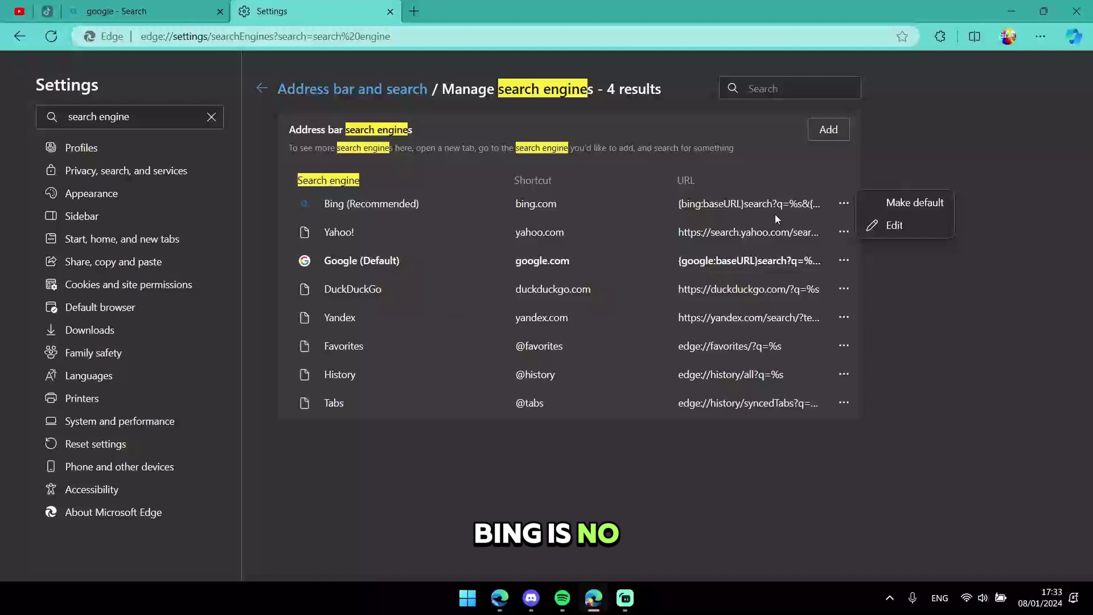
left_click(843, 232)
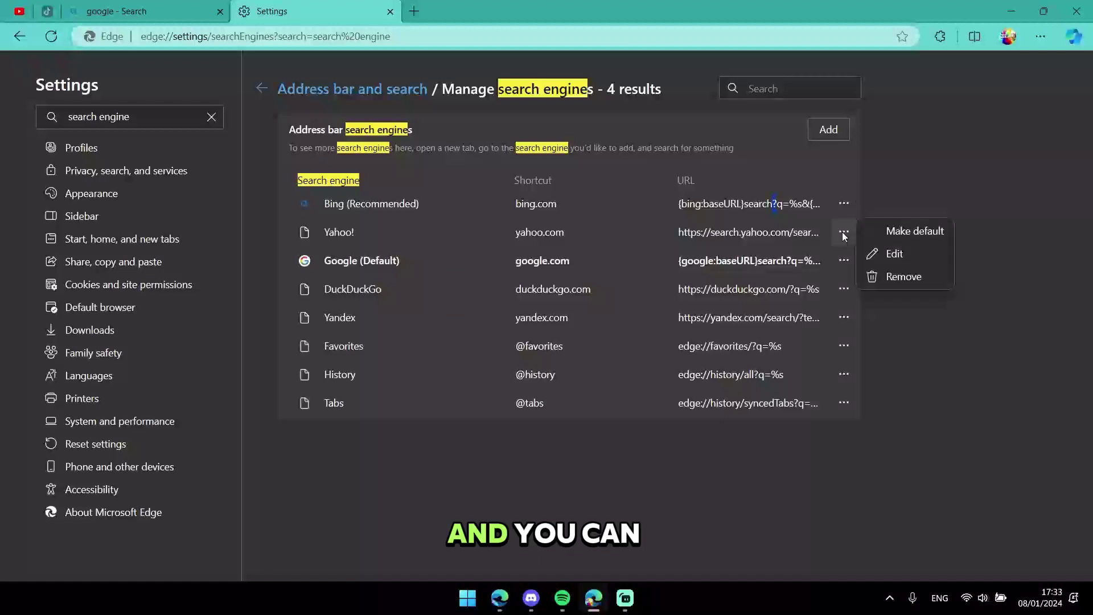
left_click(870, 277)
left_click(834, 264)
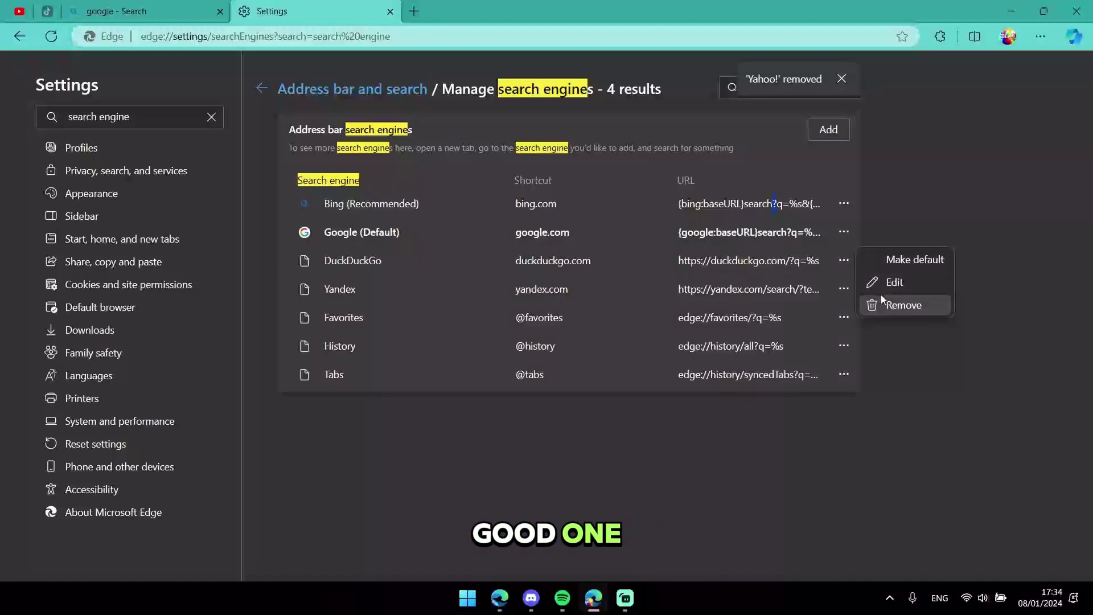
left_click(883, 304)
left_click(850, 265)
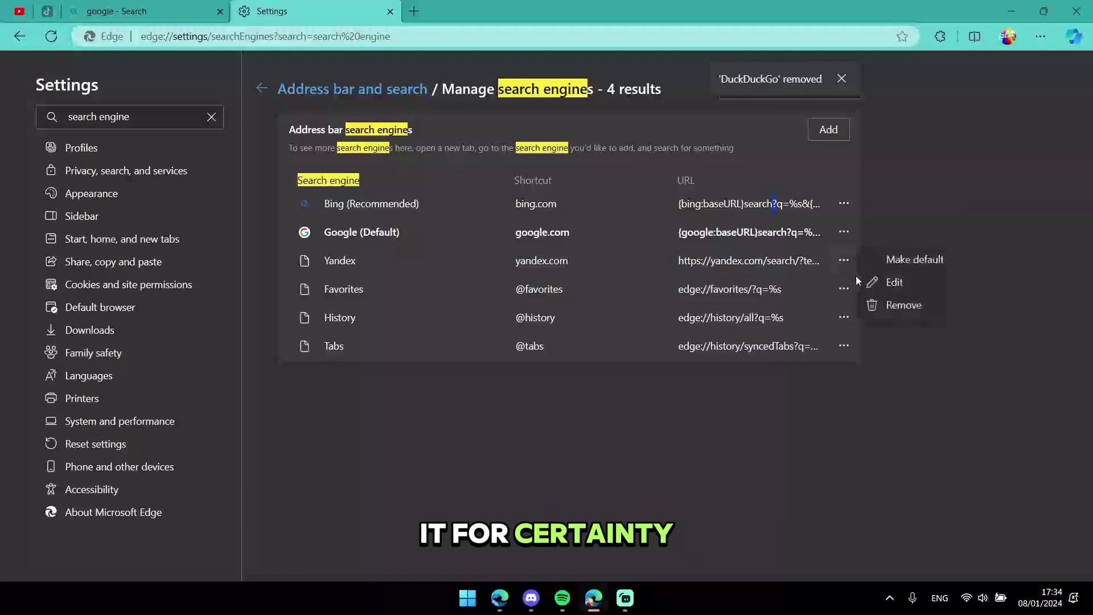
left_click(874, 306)
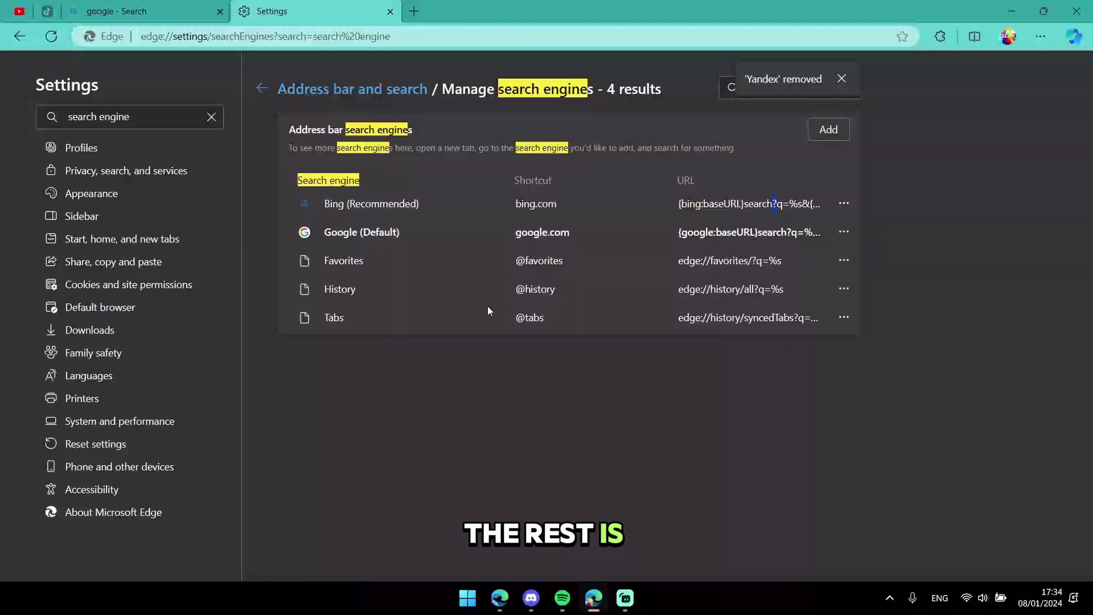
Swap the Settings tab for a new tab, visit google.com, then search 'apples are green'
left_click(413, 11)
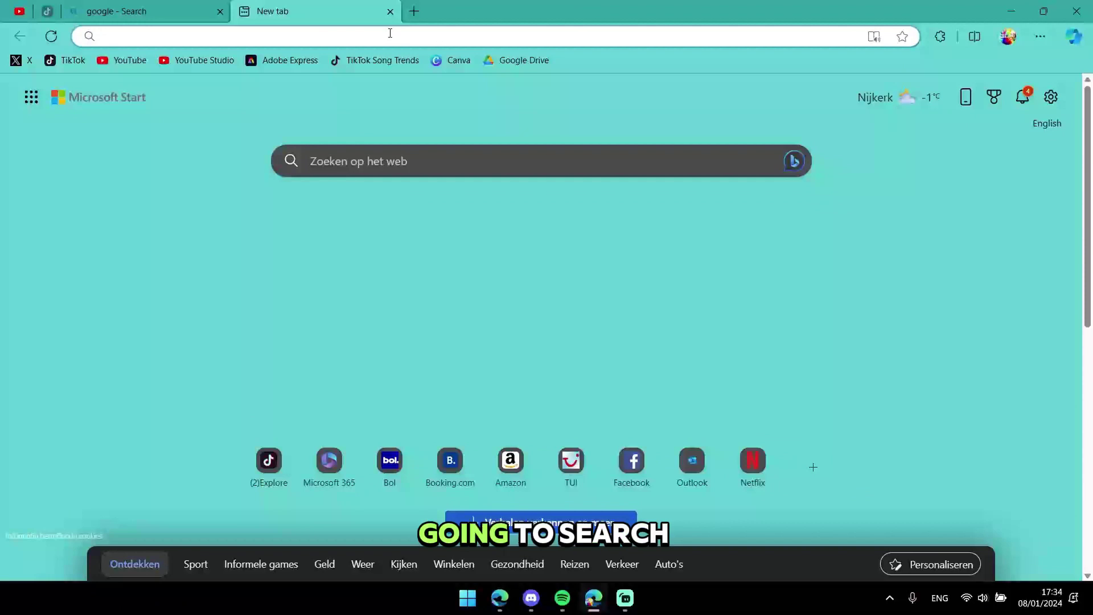
type("google")
key("Return")
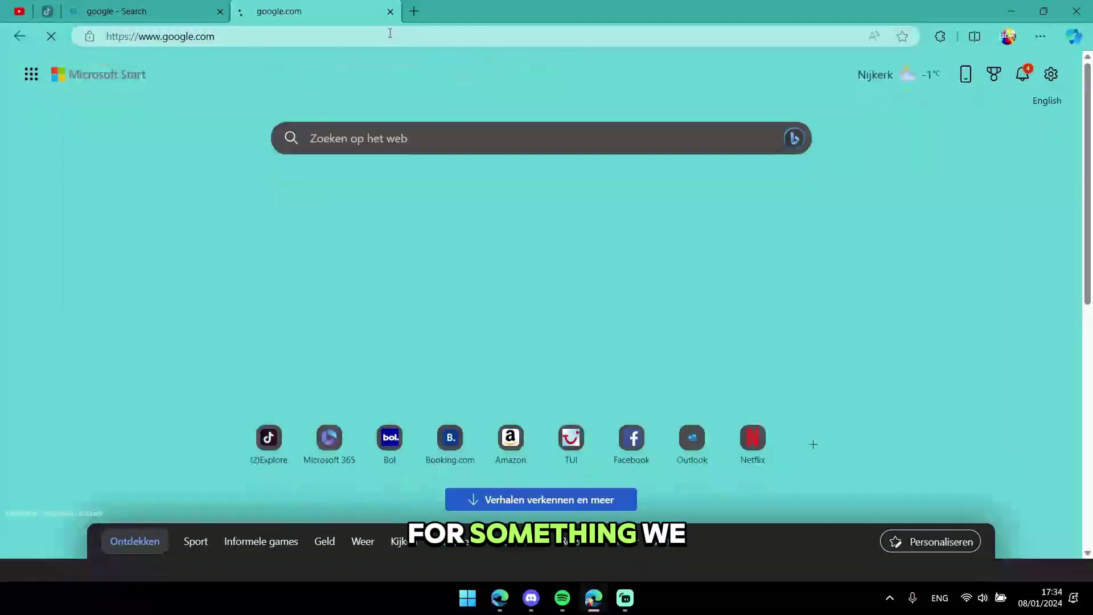
left_click(390, 32)
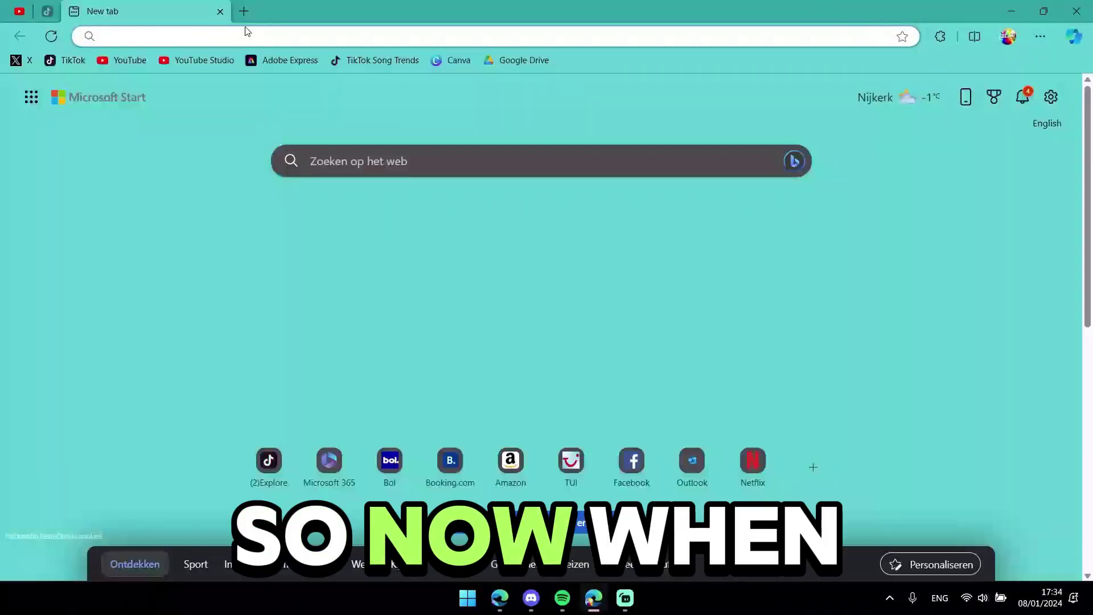
type("google.com")
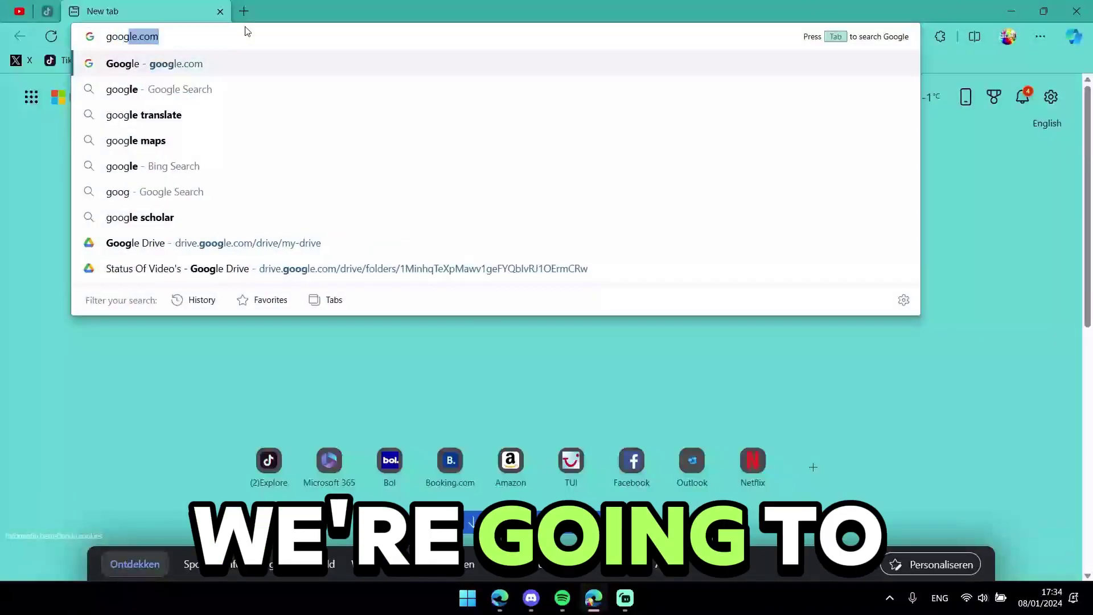
type("apples are green")
key("Return")
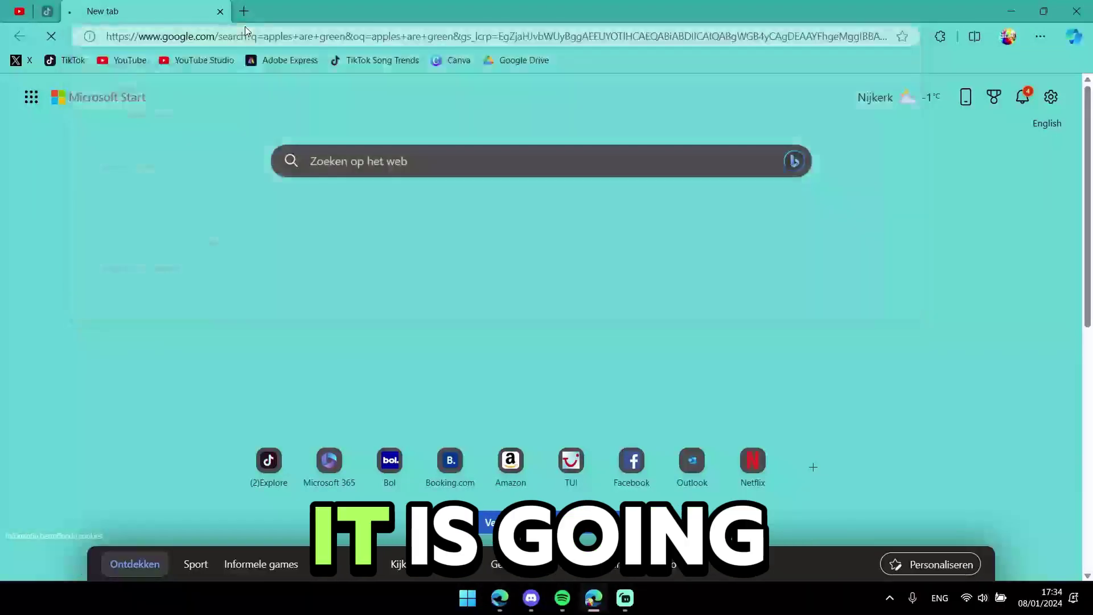